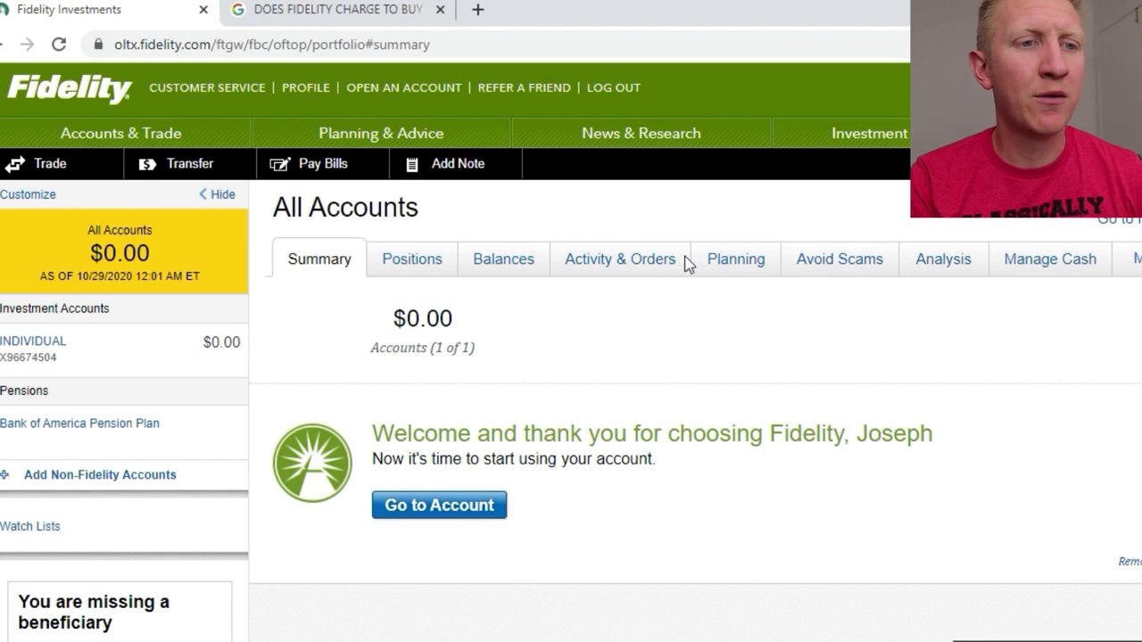
# Open the mutual funds research page and list the funds in the Index Funds strategy.
pyautogui.moveTo(663, 146)
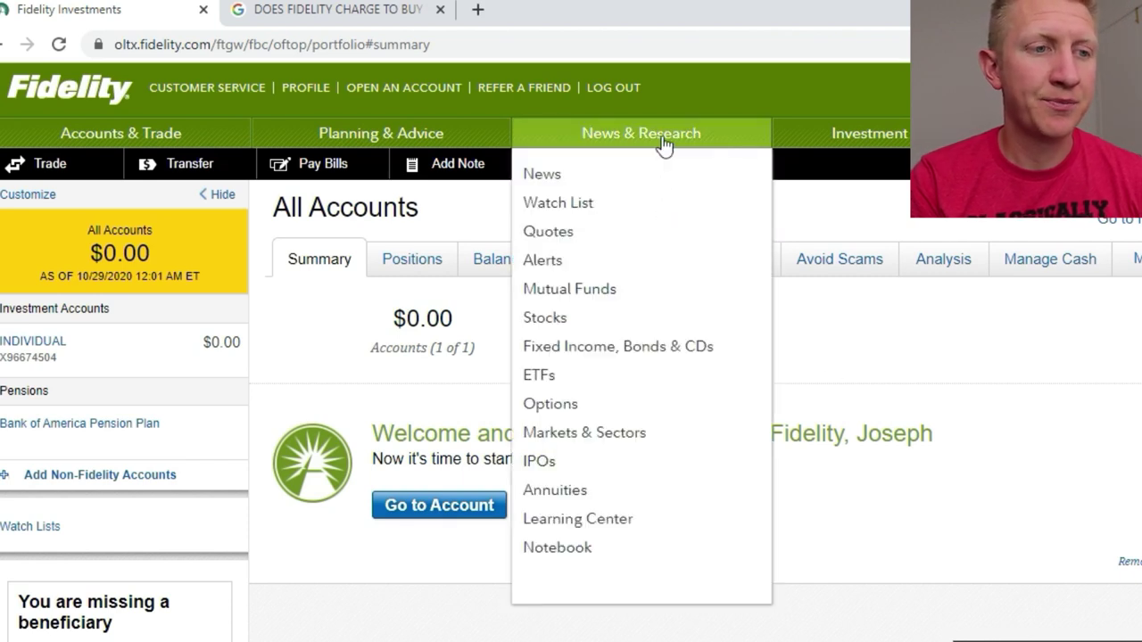
pyautogui.click(591, 289)
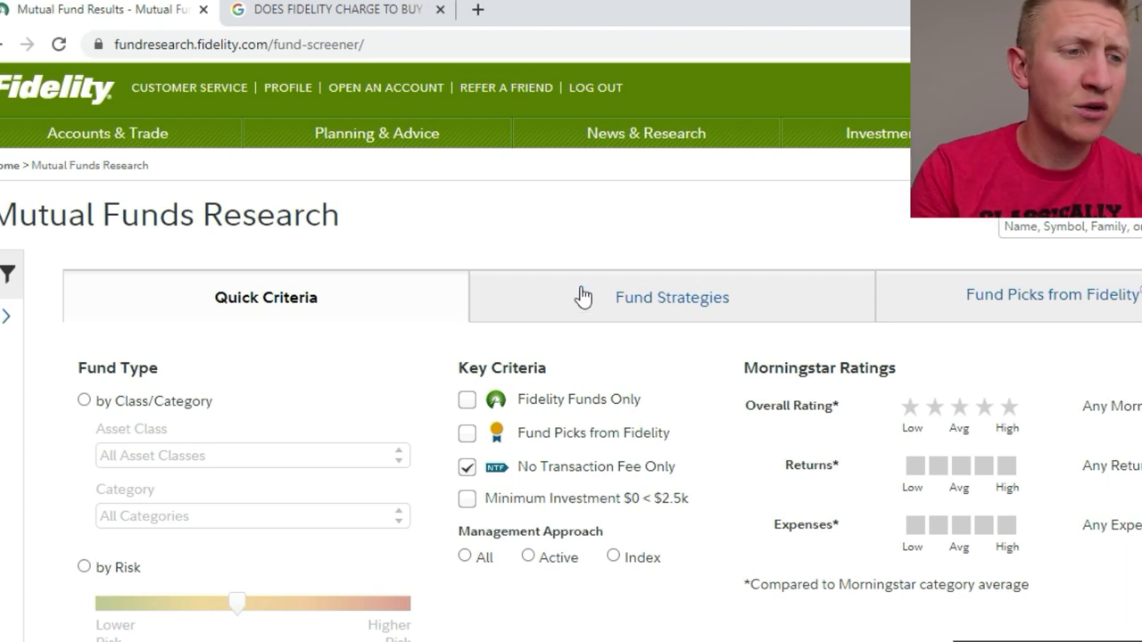
pyautogui.click(651, 308)
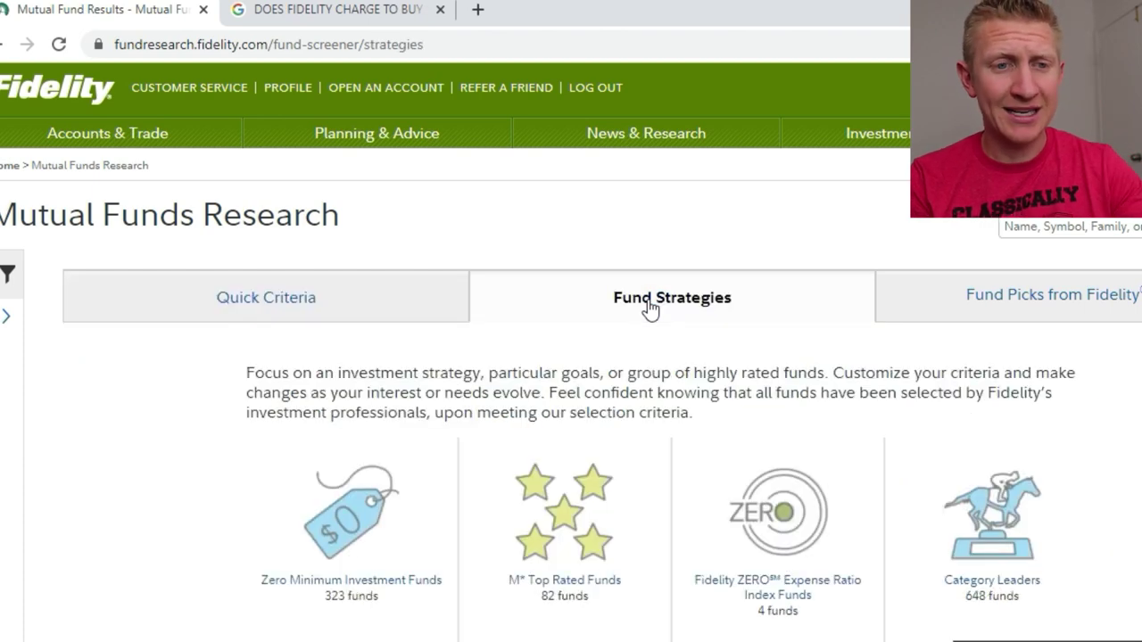
pyautogui.scroll(-2, 651, 308)
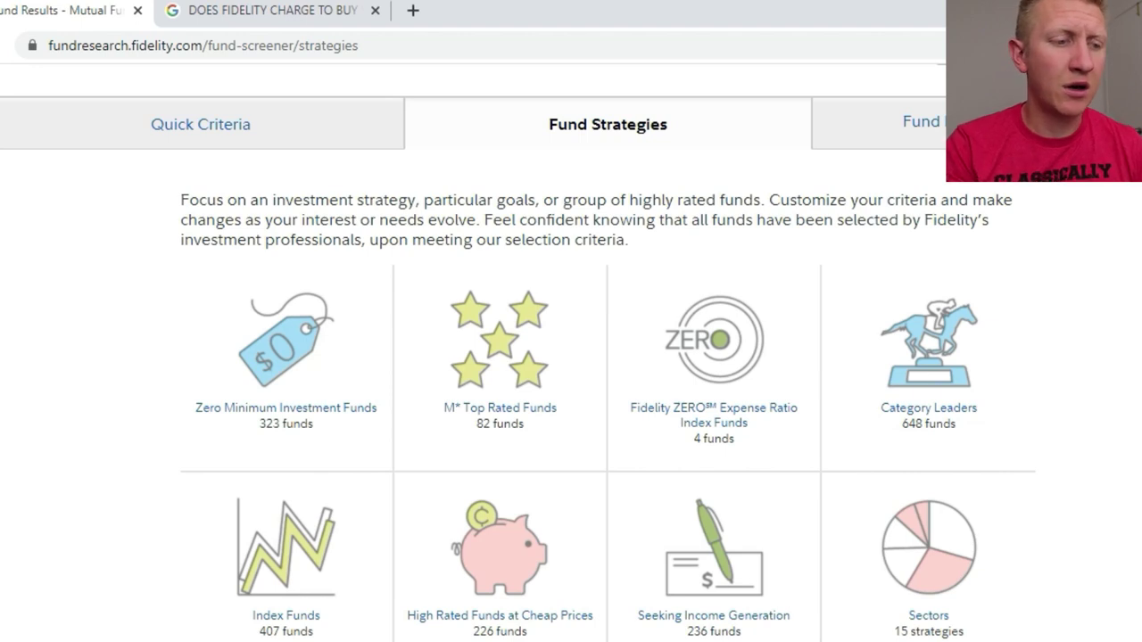
pyautogui.click(281, 576)
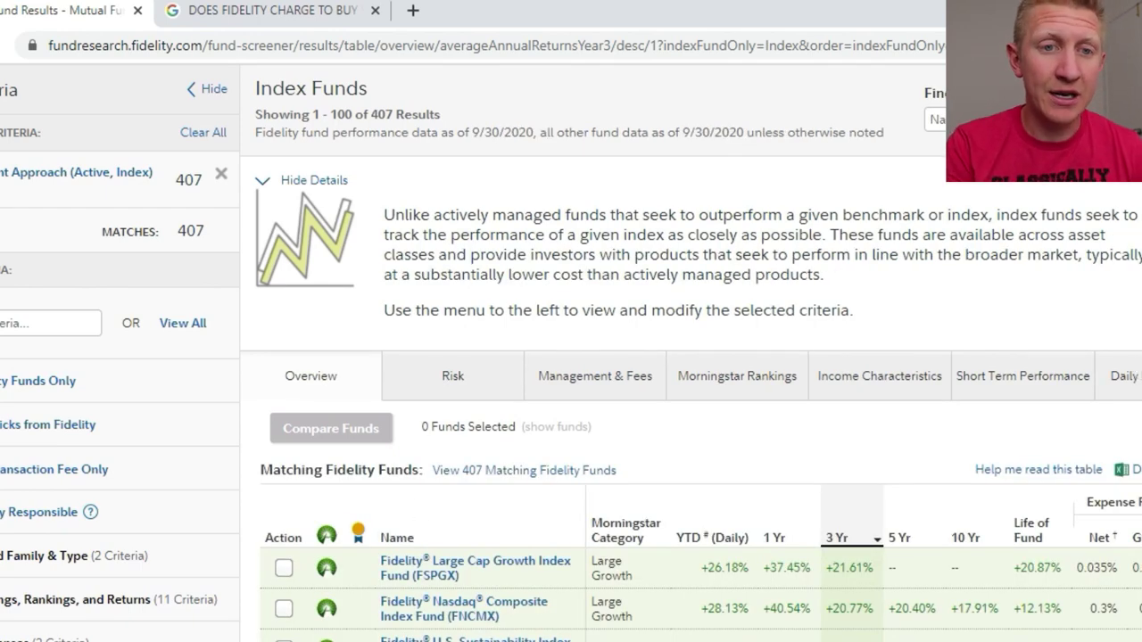
# Browse the index fund results and examine the Vanguard Growth Index Fund Admiral Shares (VIGAX) summary.
pyautogui.scroll(-3, 625, 374)
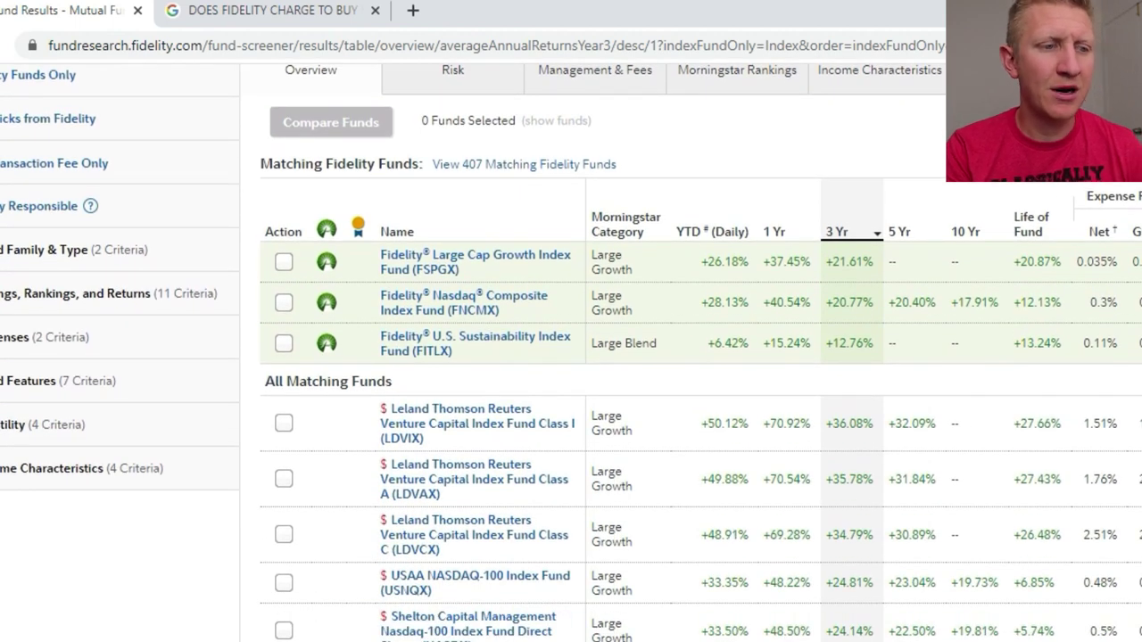
pyautogui.scroll(-3, 625, 375)
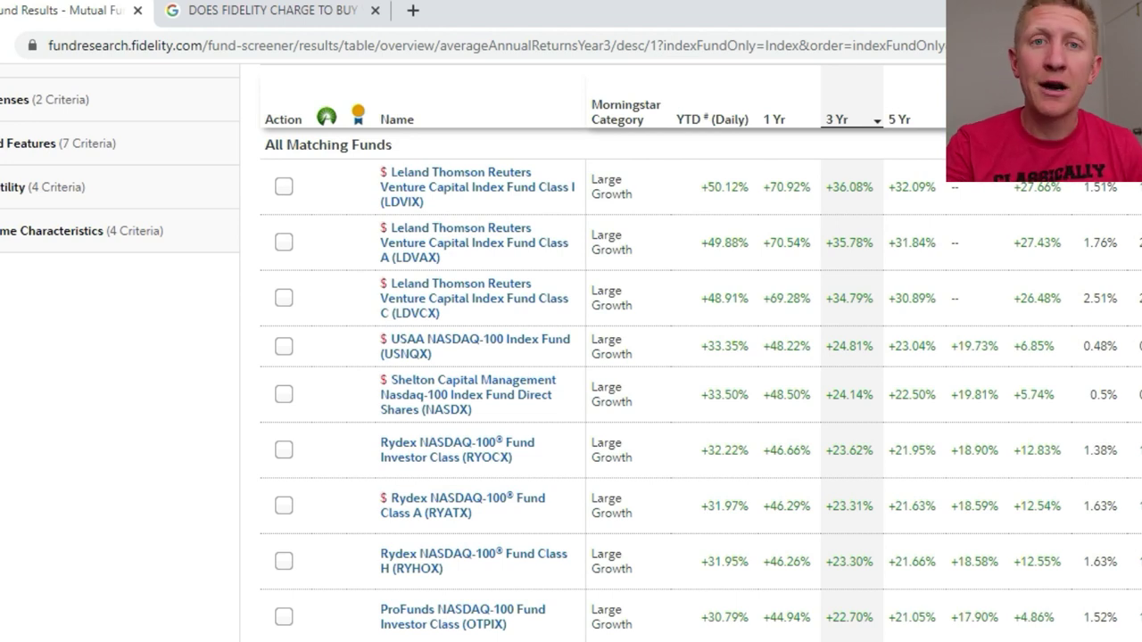
pyautogui.scroll(-4, 700, 384)
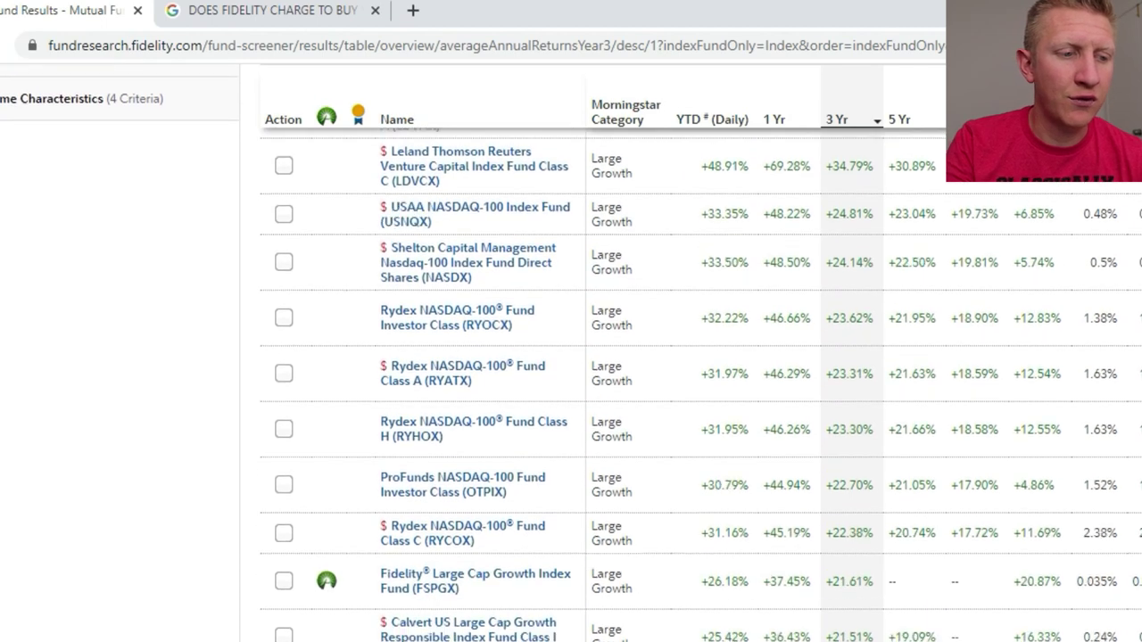
pyautogui.scroll(-1, 700, 383)
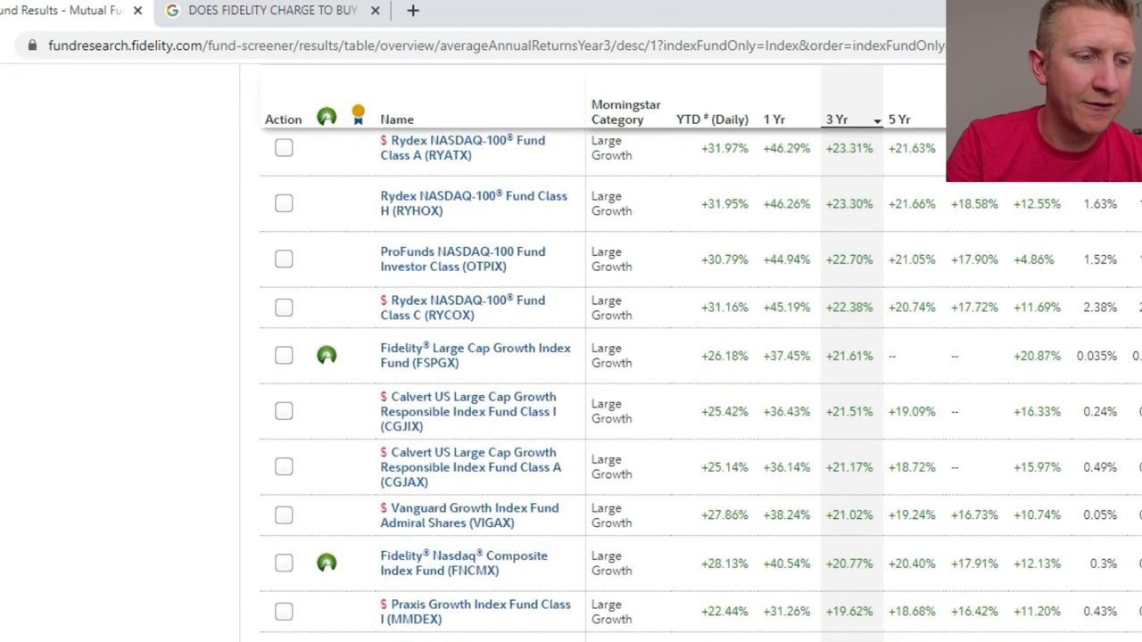
pyautogui.click(413, 530)
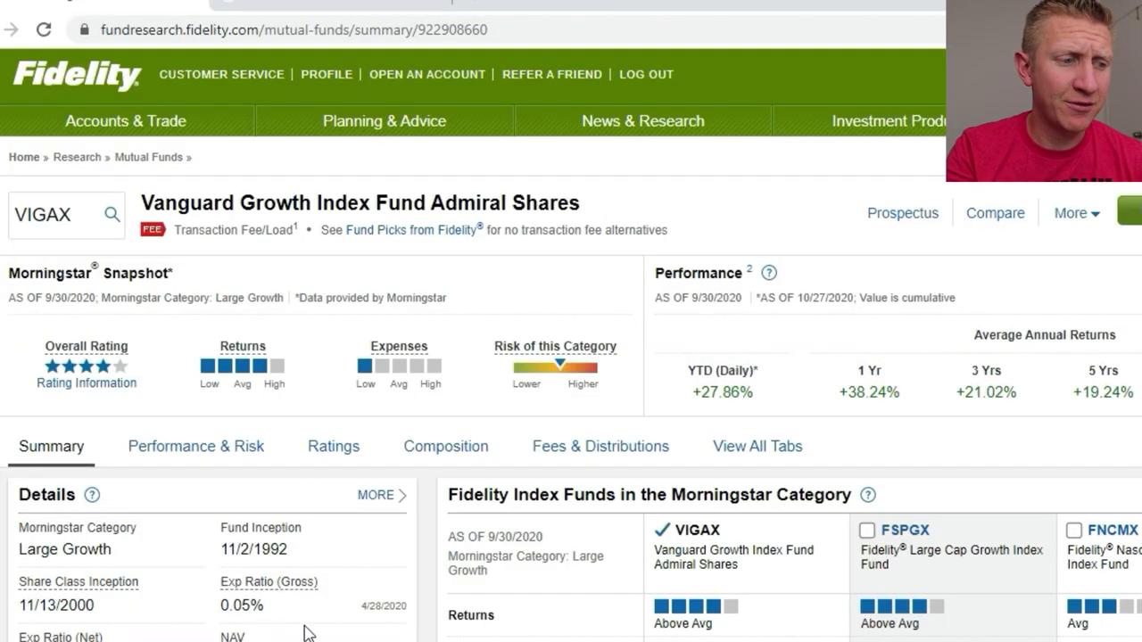
pyautogui.scroll(-2, 267, 615)
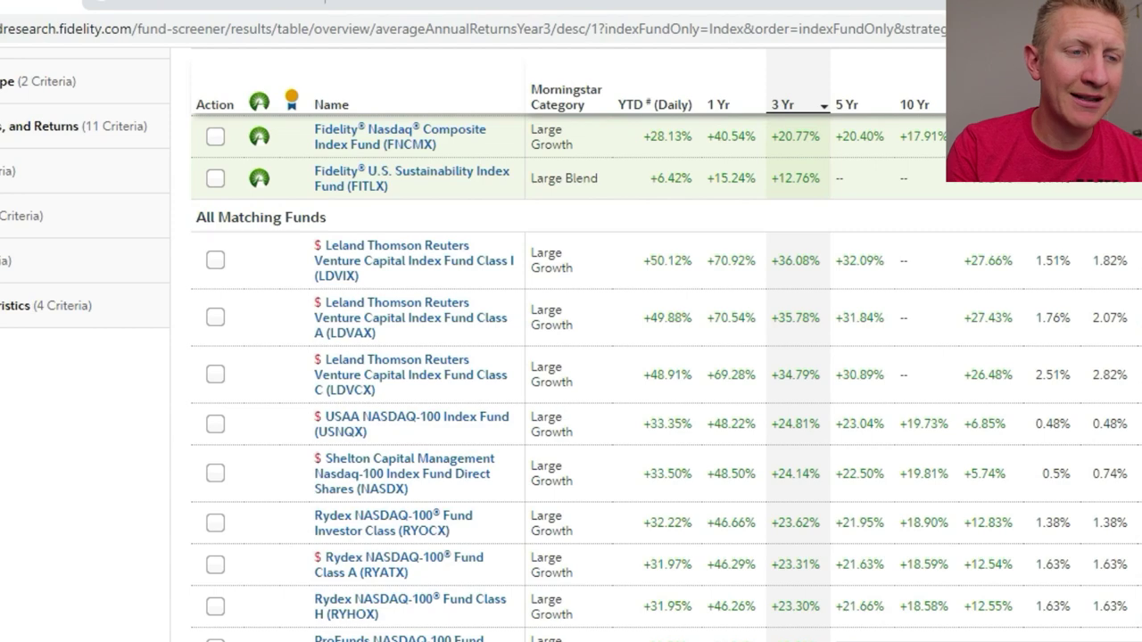
# Restrict the index fund results to Fidelity funds only and sort them by net expense ratio, lowest first.
pyautogui.scroll(3, 570, 357)
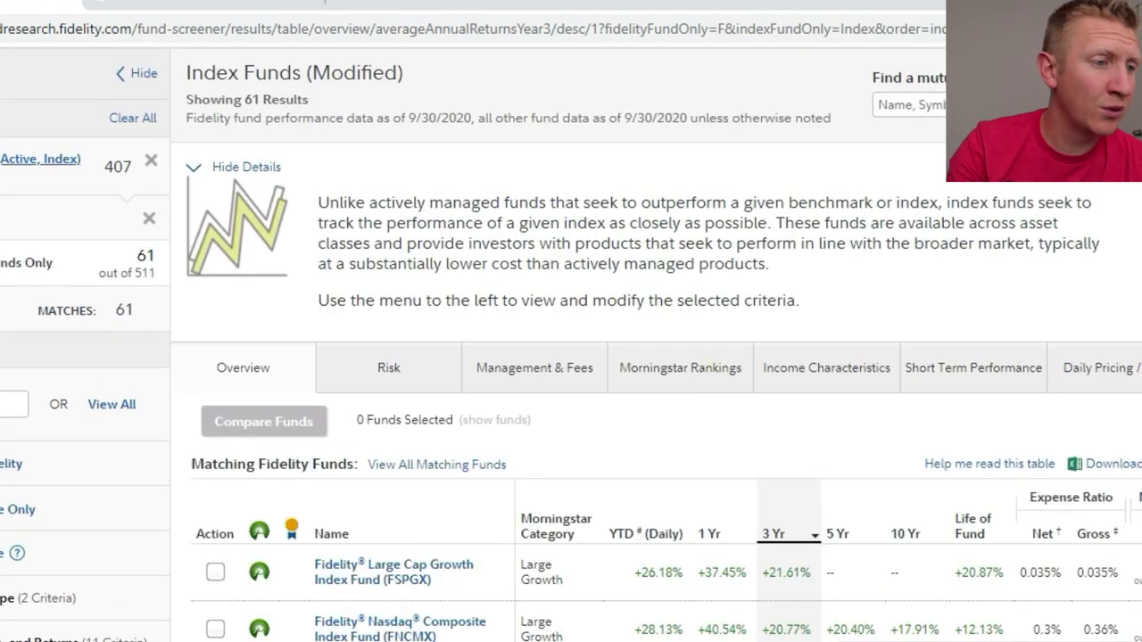
pyautogui.scroll(-3, 571, 357)
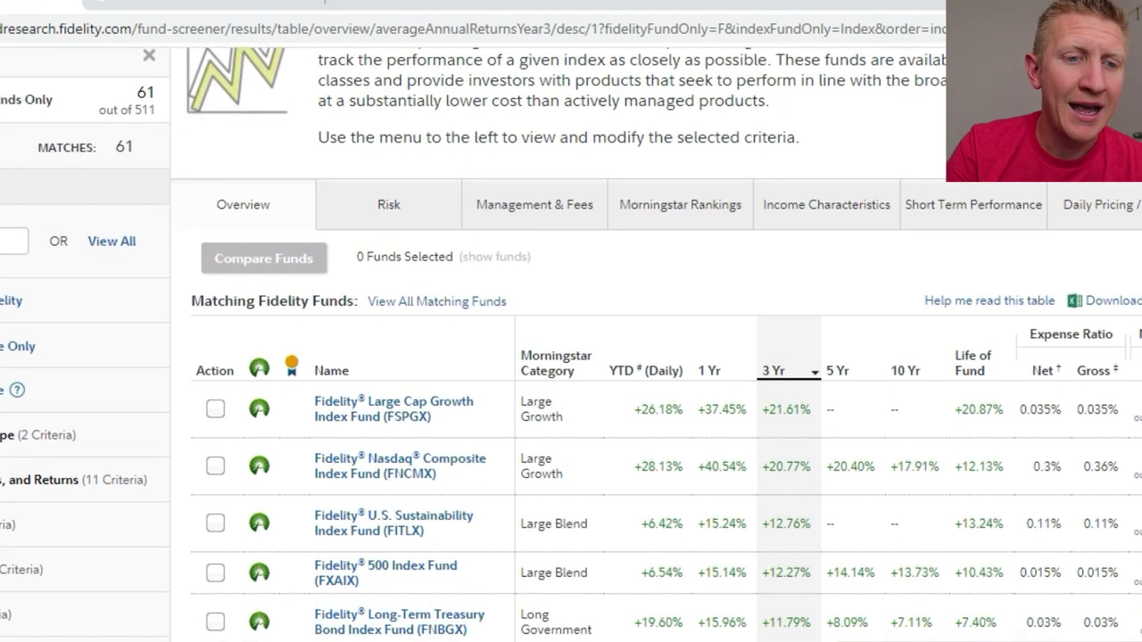
pyautogui.scroll(-2, 571, 357)
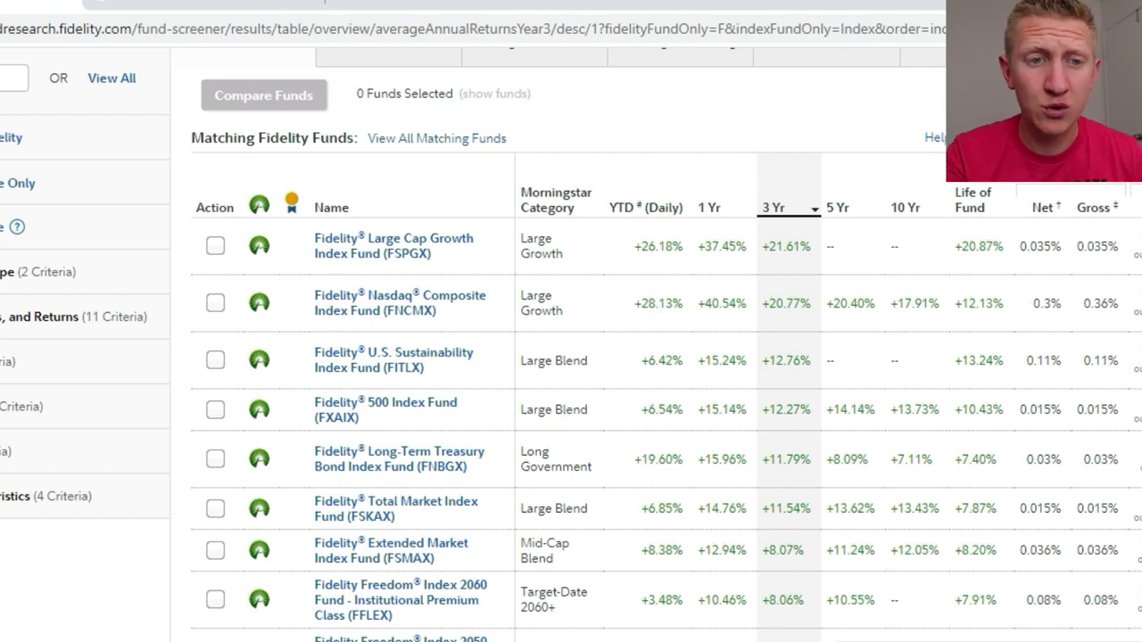
pyautogui.click(1043, 211)
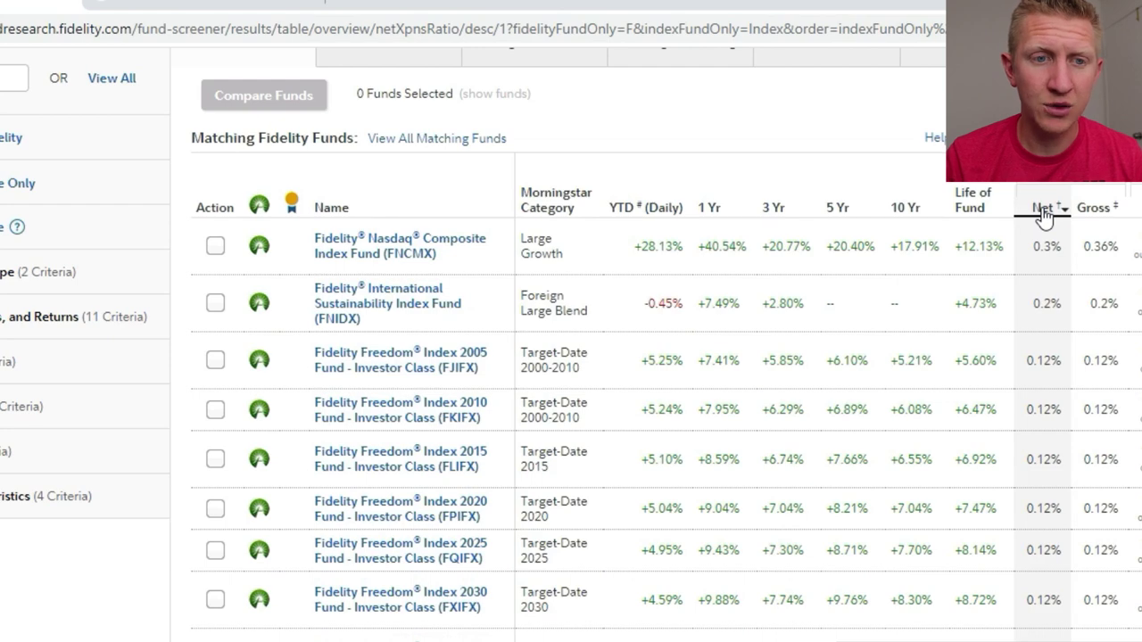
pyautogui.click(1043, 211)
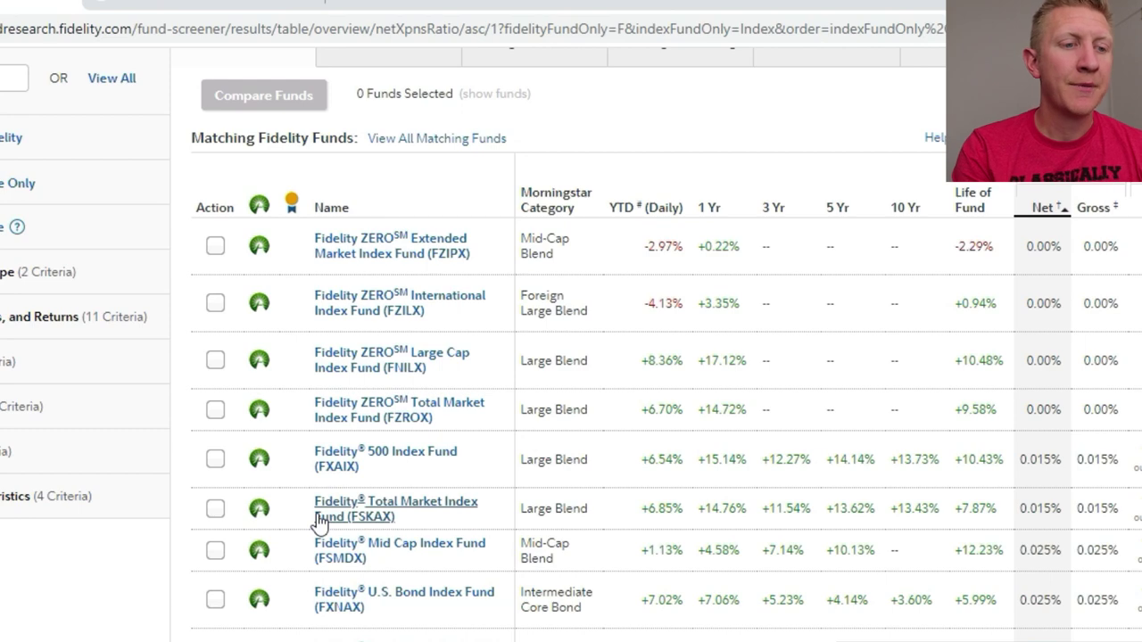
# Open the Fidelity 500 Index Fund (FXAIX) and review its details, hypothetical growth chart and top holdings.
pyautogui.click(348, 459)
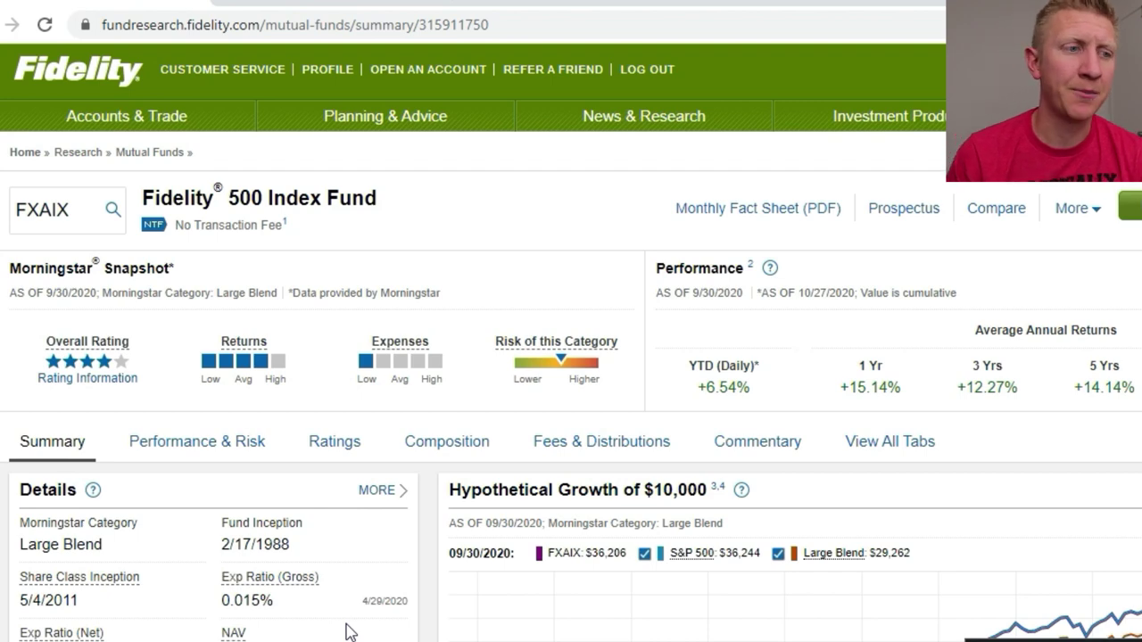
pyautogui.scroll(-2, 586, 625)
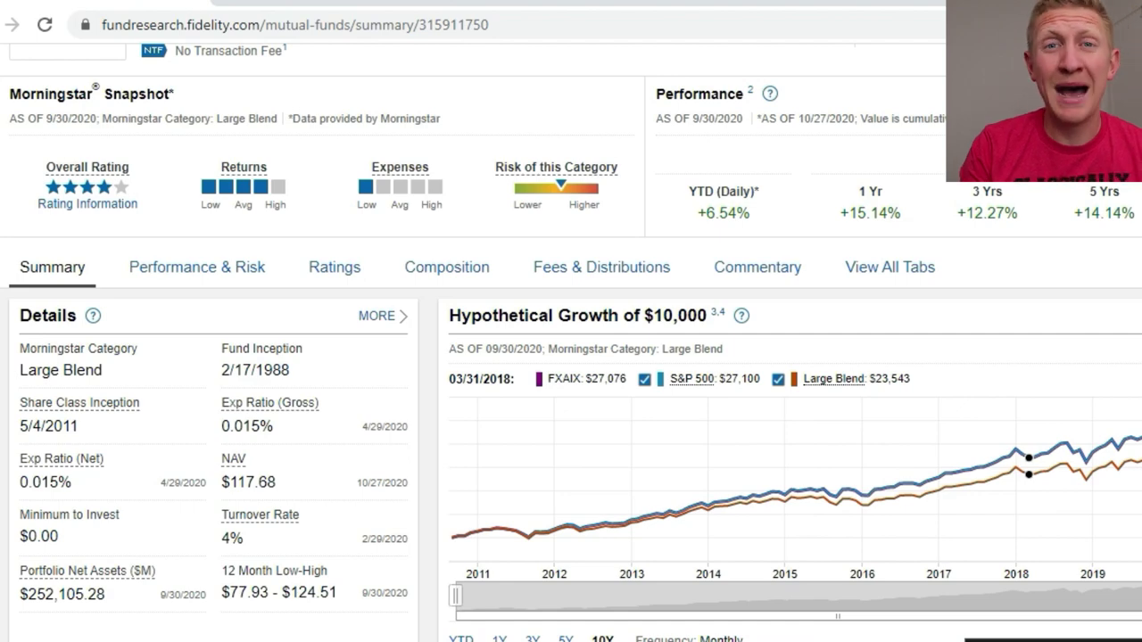
pyautogui.scroll(-5, 1026, 464)
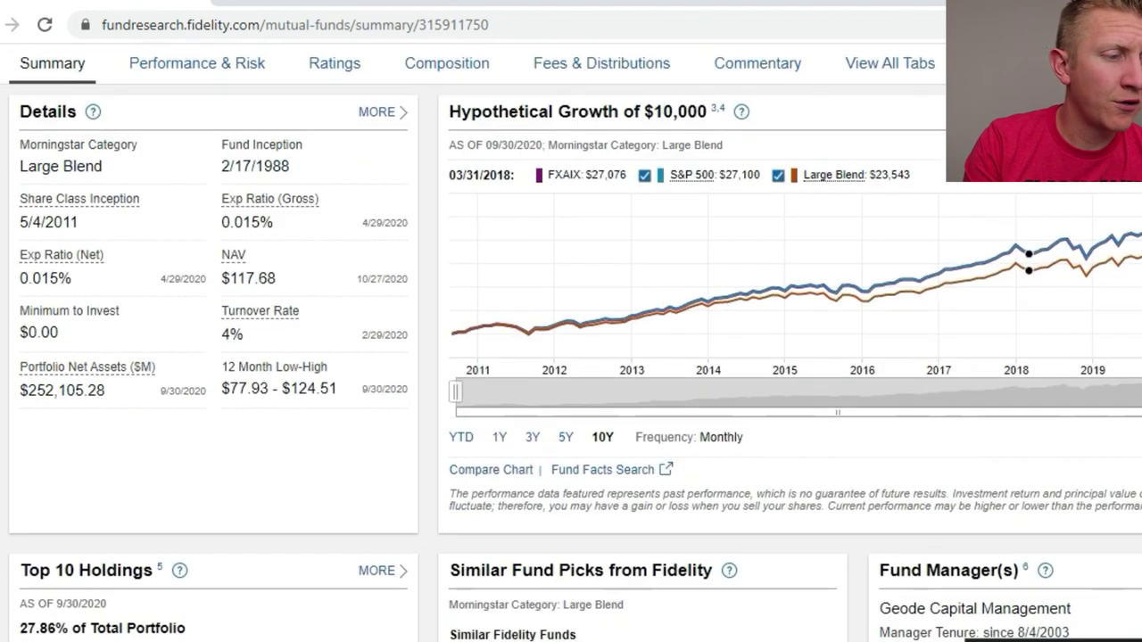
pyautogui.scroll(-2, 642, 402)
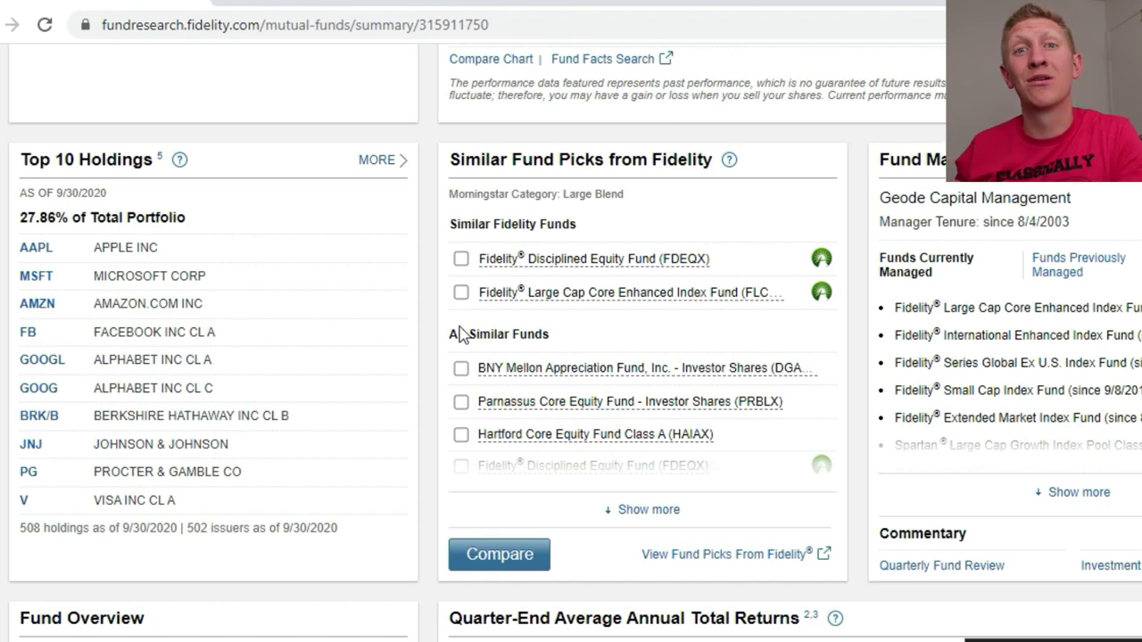
pyautogui.scroll(10, 460, 335)
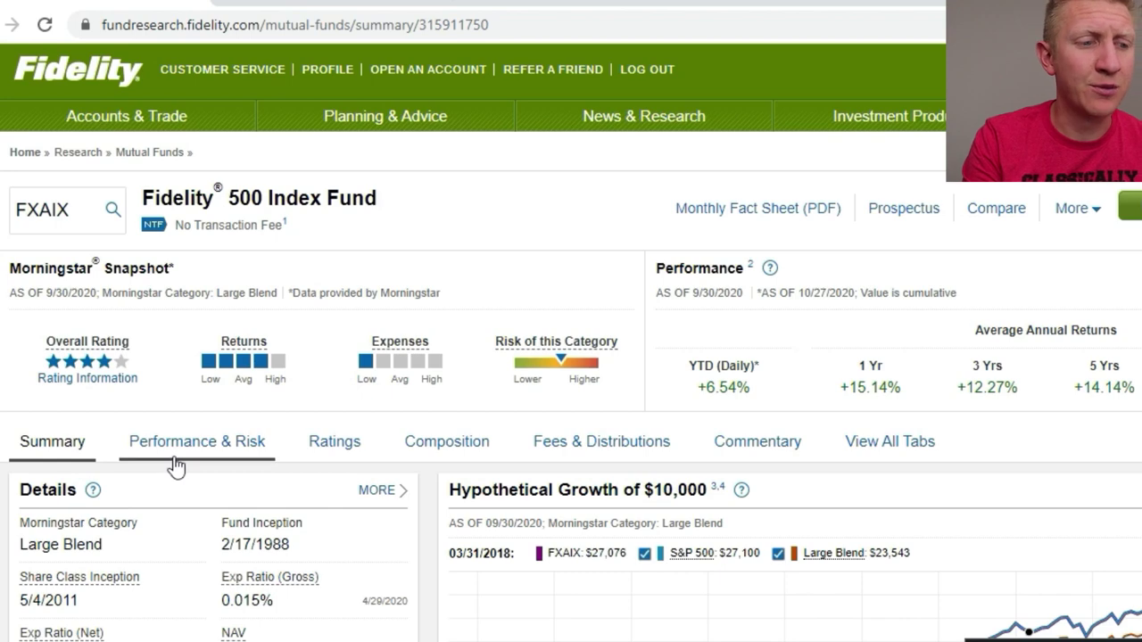
# Review the composition of the Fidelity 500 Index Fund, including its major market sectors and top 10 holdings.
pyautogui.click(446, 443)
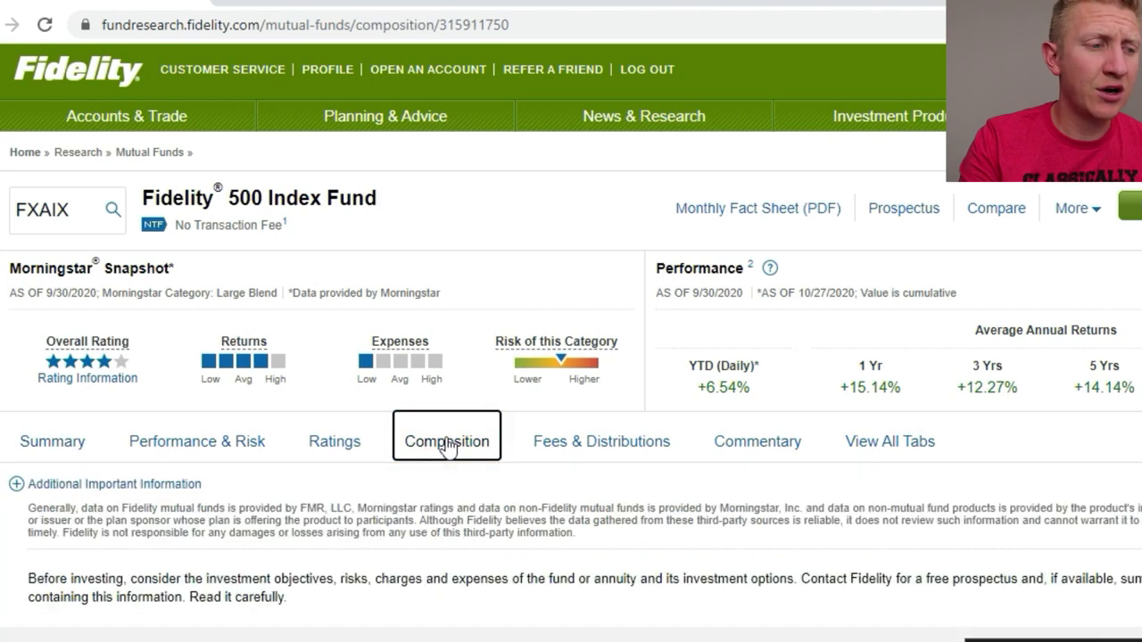
pyautogui.scroll(-3, 446, 446)
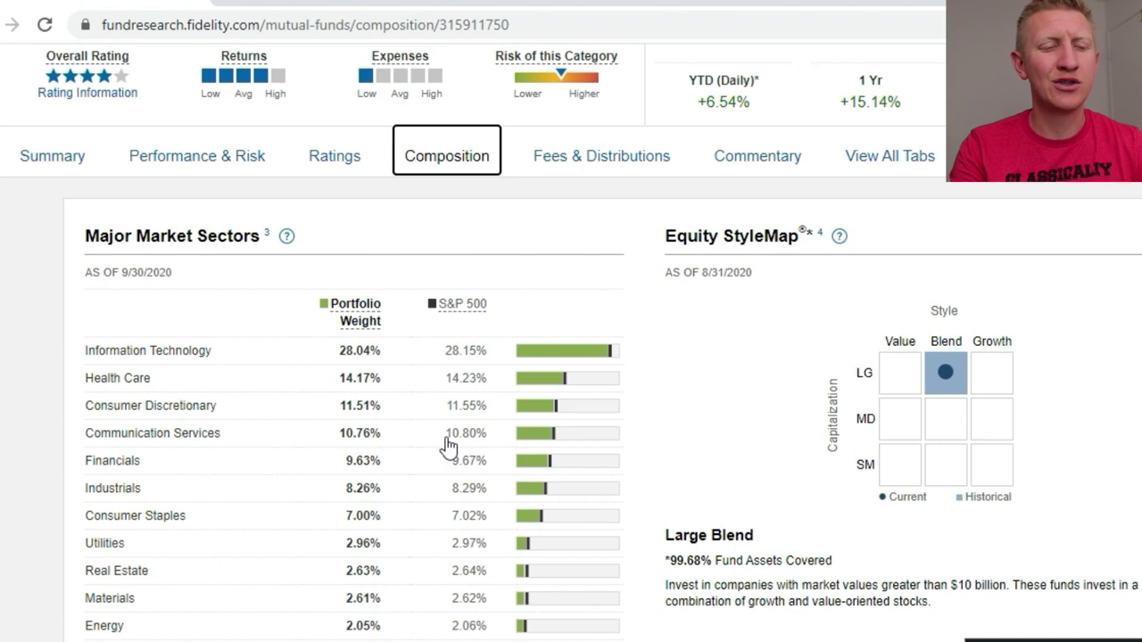
pyautogui.scroll(-6, 448, 446)
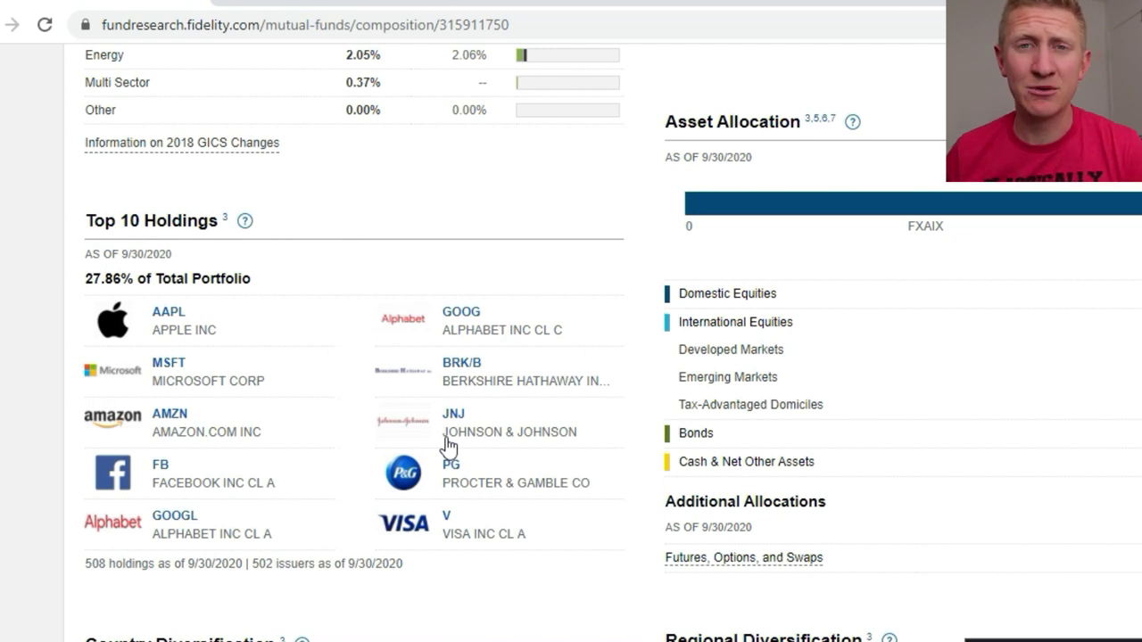
pyautogui.scroll(10, 447, 446)
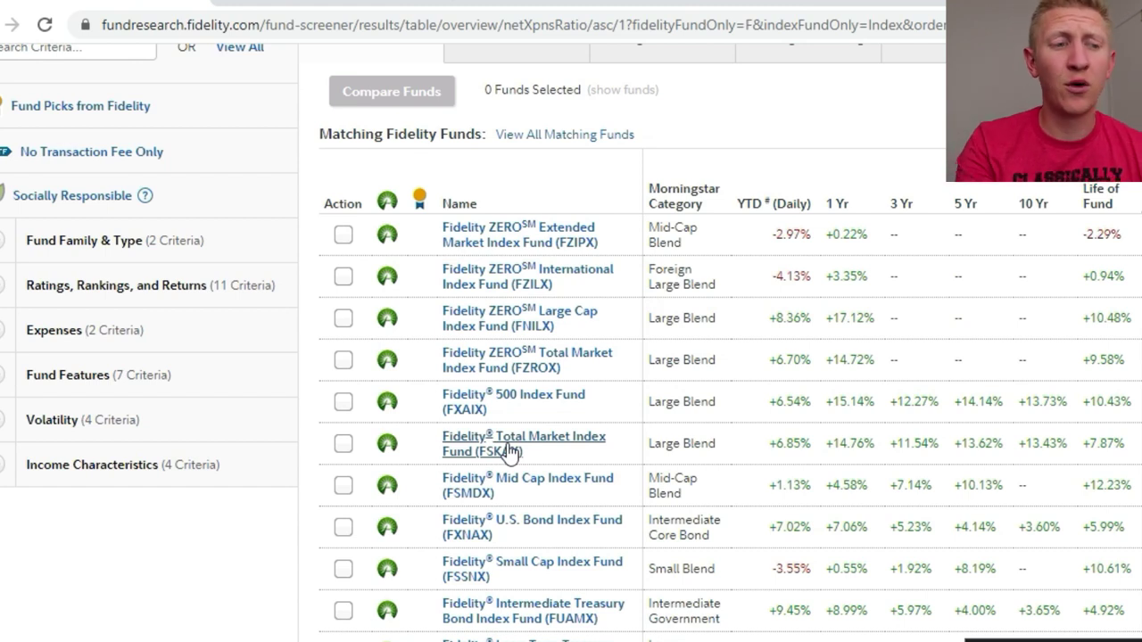
# Open the Fidelity Total Market Index Fund (FSKAX) from the results and examine its details and growth chart.
pyautogui.click(511, 452)
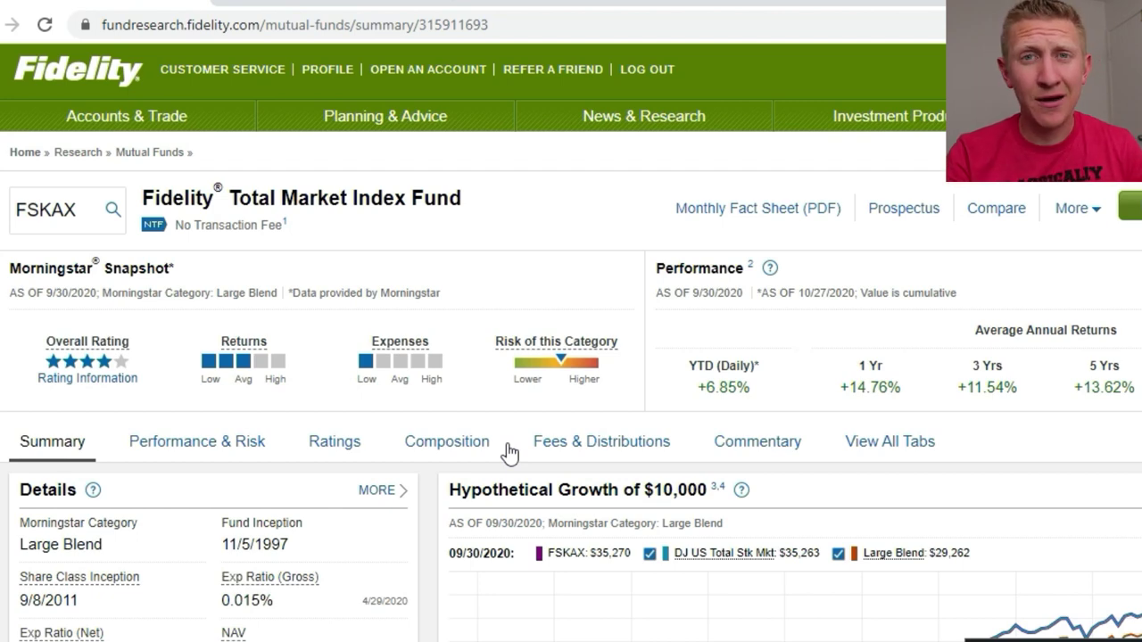
pyautogui.scroll(-3, 508, 454)
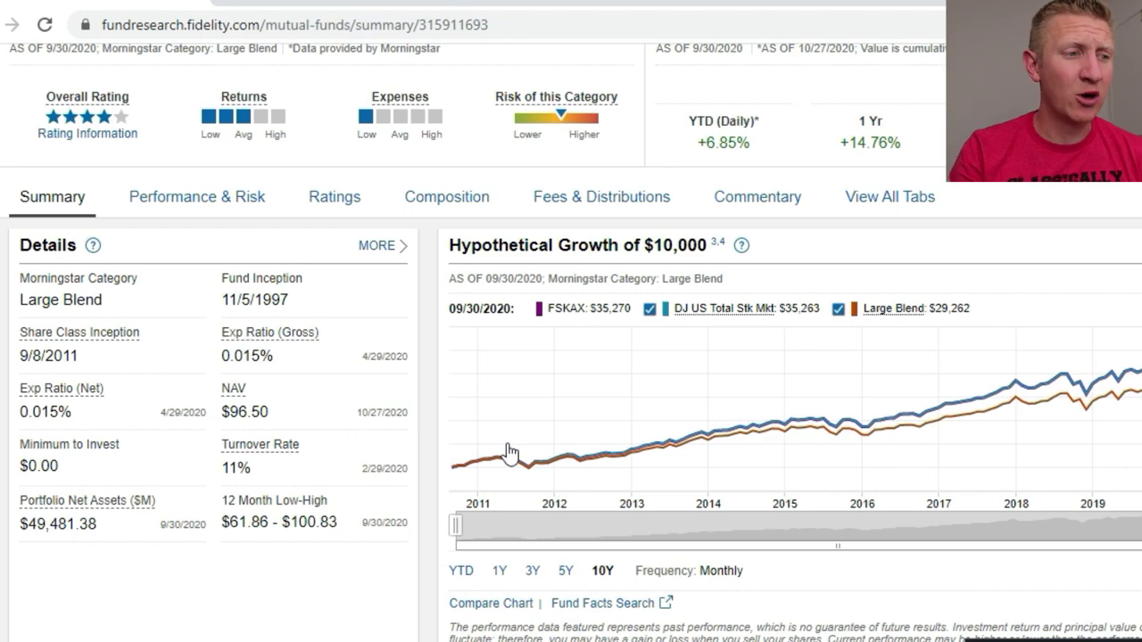
pyautogui.scroll(-4, 509, 453)
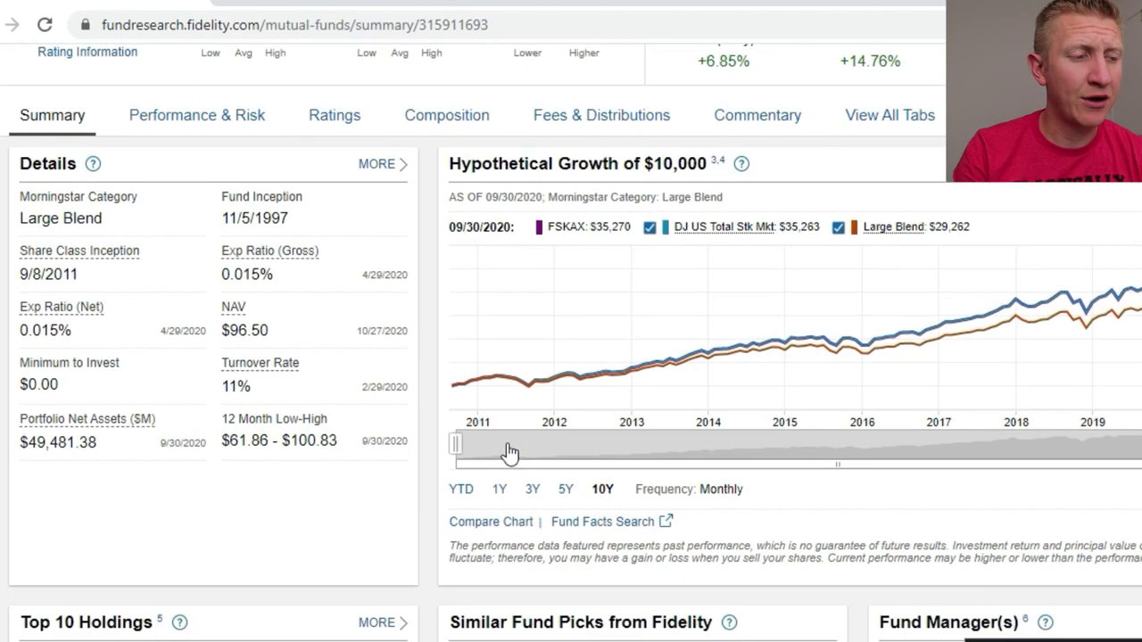
pyautogui.scroll(-2, 509, 454)
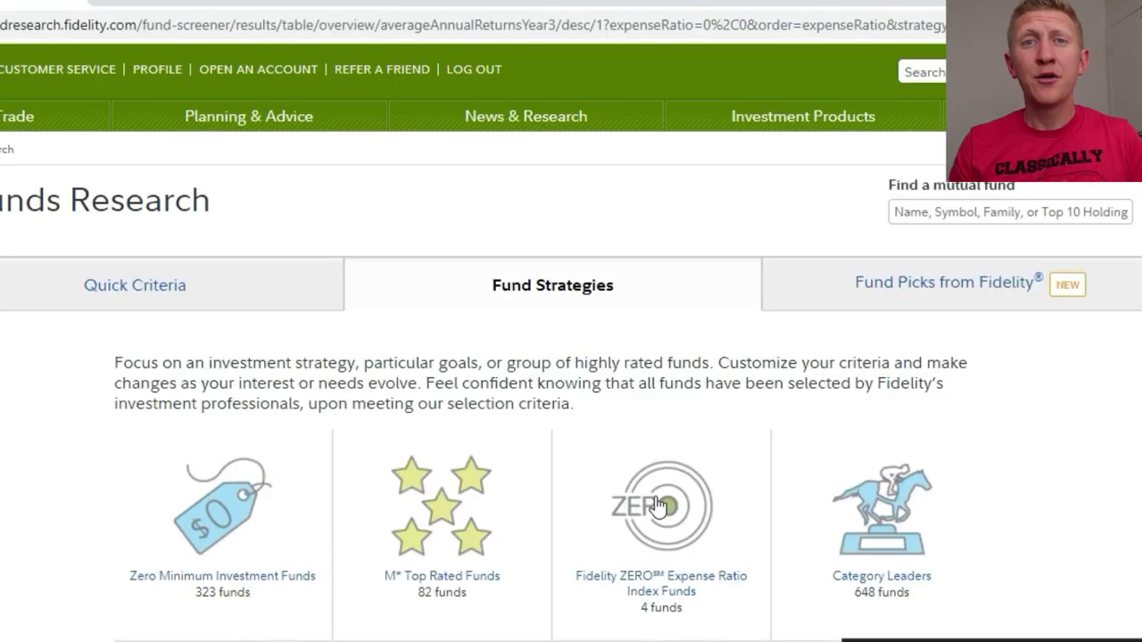
# List the funds in the Fidelity ZERO Expense Ratio Index Funds strategy and review their returns and expense ratios.
pyautogui.click(658, 505)
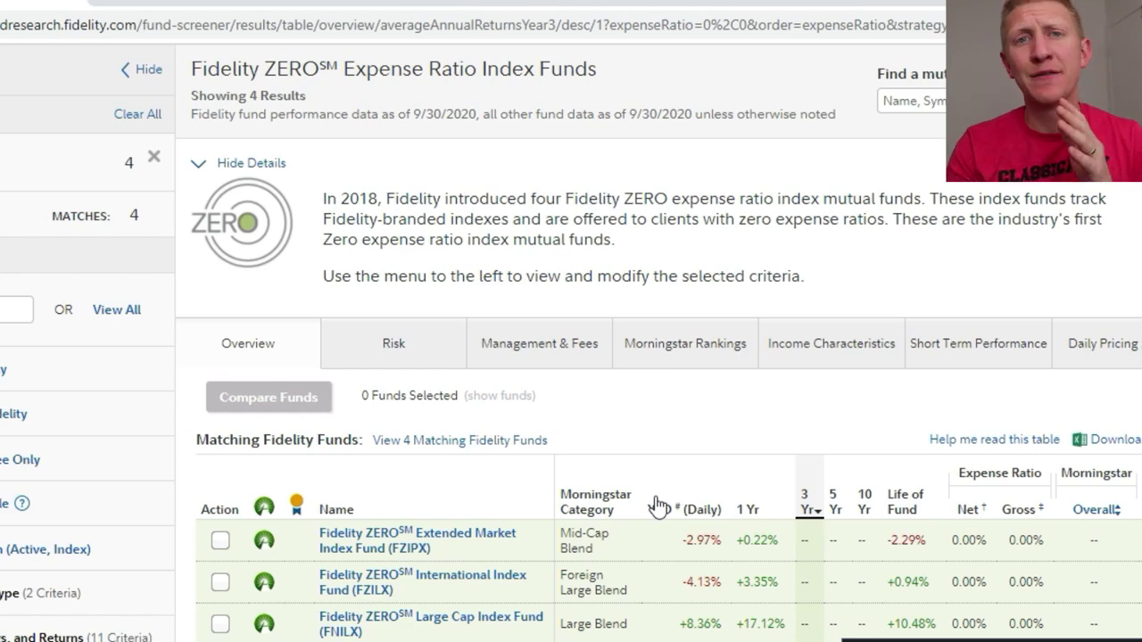
pyautogui.scroll(-1, 659, 506)
pyautogui.scroll(-2, 658, 506)
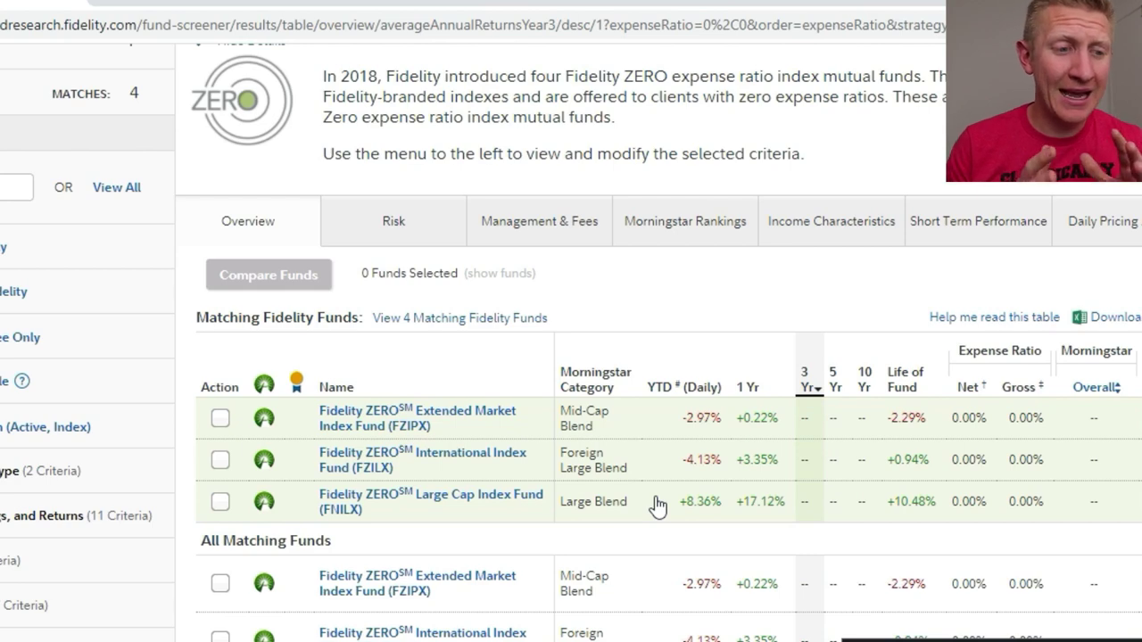
pyautogui.scroll(-3, 658, 506)
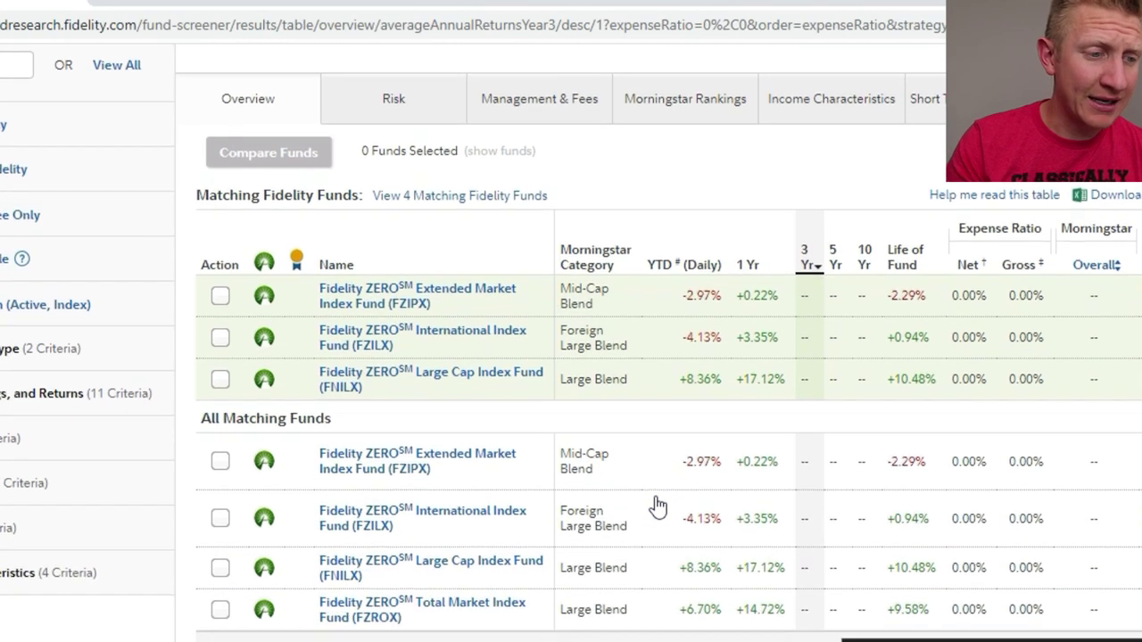